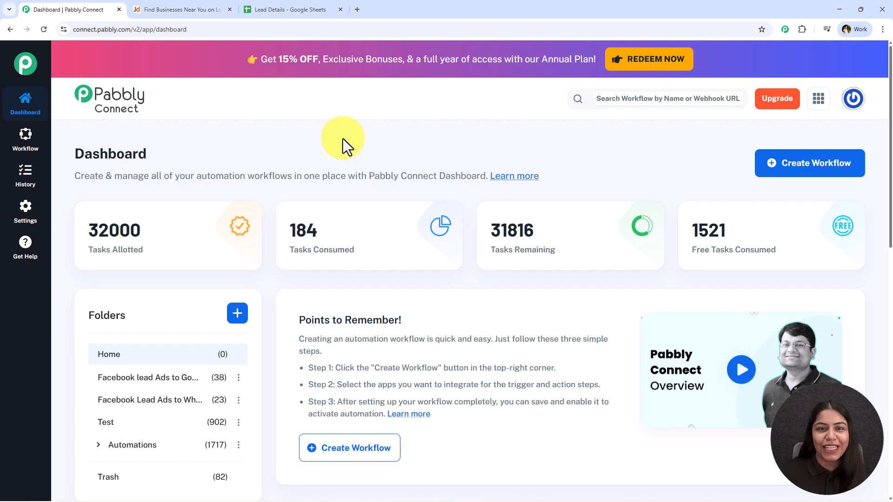
Start creating a new workflow with the New (Beta) workflow builder.
left_click(851, 165)
left_click_drag(246, 174, 348, 173)
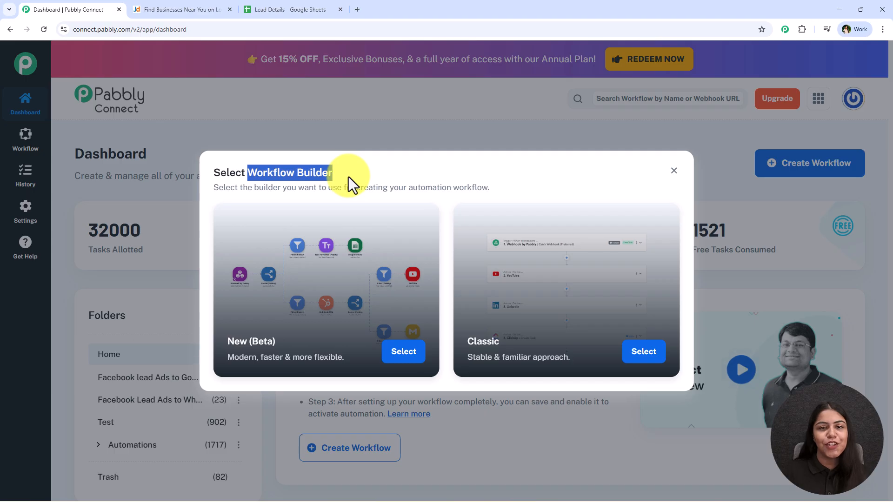
left_click(400, 362)
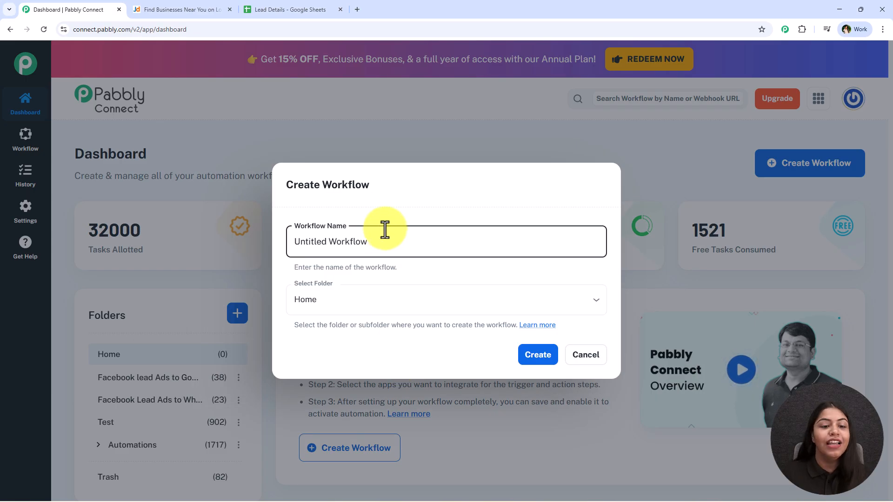
Name the workflow "Add Leads from Justdial to Google Sheets", place it in the Automations folder and create it.
key("ctrl+a")
type("How to Add Leads from Justdial to Google Sheets")
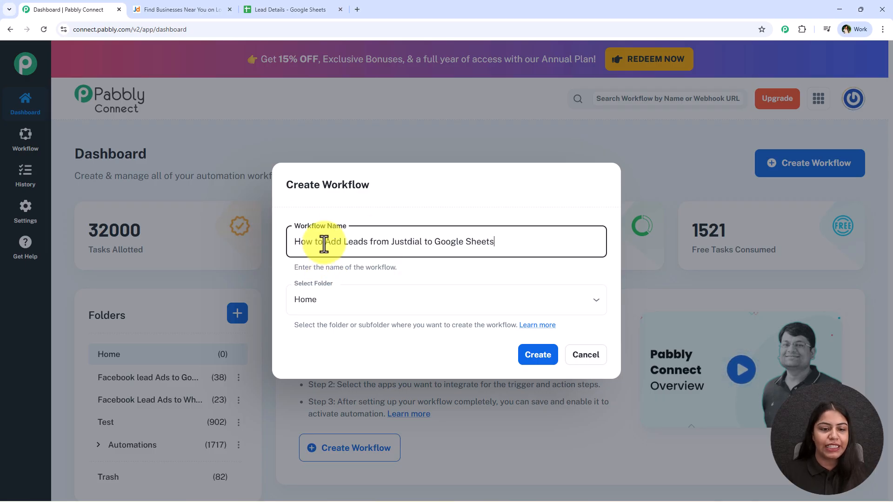
left_click_drag(324, 243, 274, 245)
key("BackSpace")
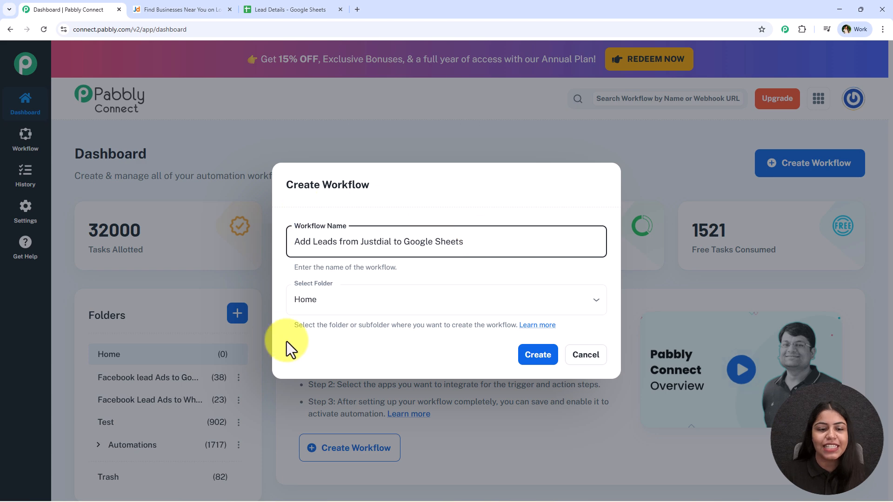
left_click(363, 297)
left_click(530, 416)
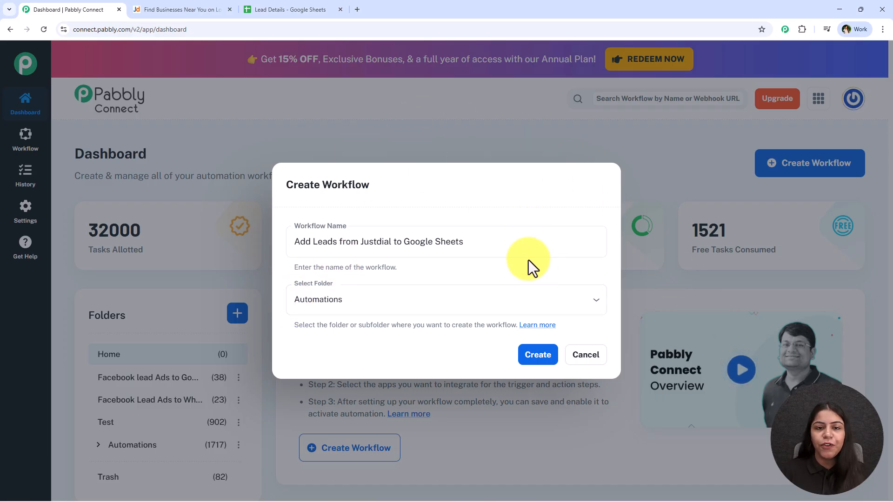
left_click(545, 358)
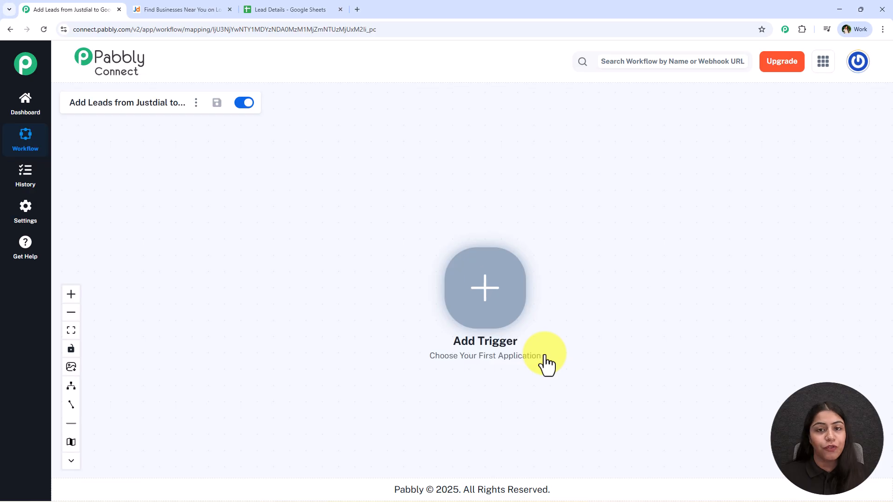
Add a trigger to the workflow and choose Justdial as its app.
scroll(544, 361, "up", 2)
left_click_drag(599, 310, 345, 307)
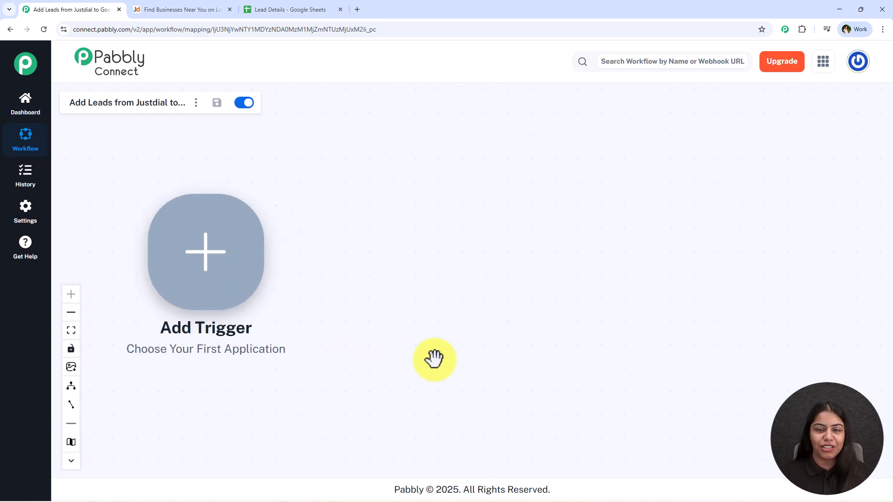
right_click(205, 289)
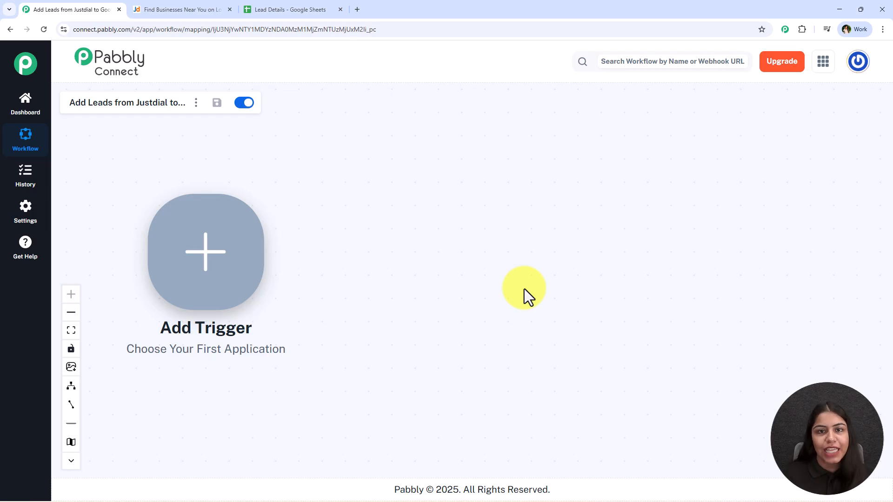
left_click(255, 280)
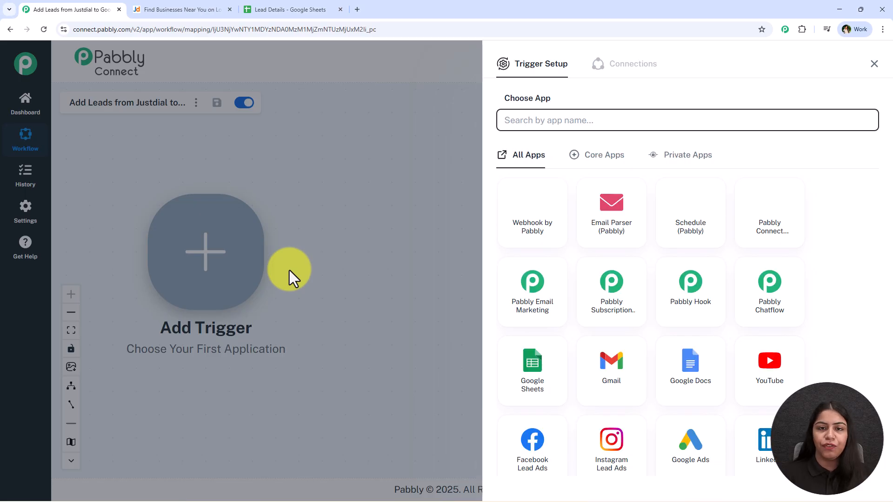
type("Justd")
left_click(542, 219)
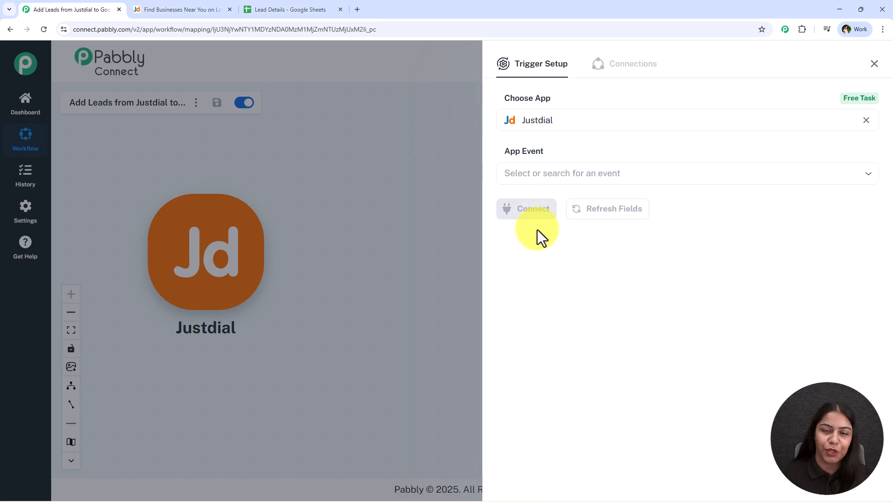
Set the Justdial trigger event to New Leads and connect it.
left_click(614, 175)
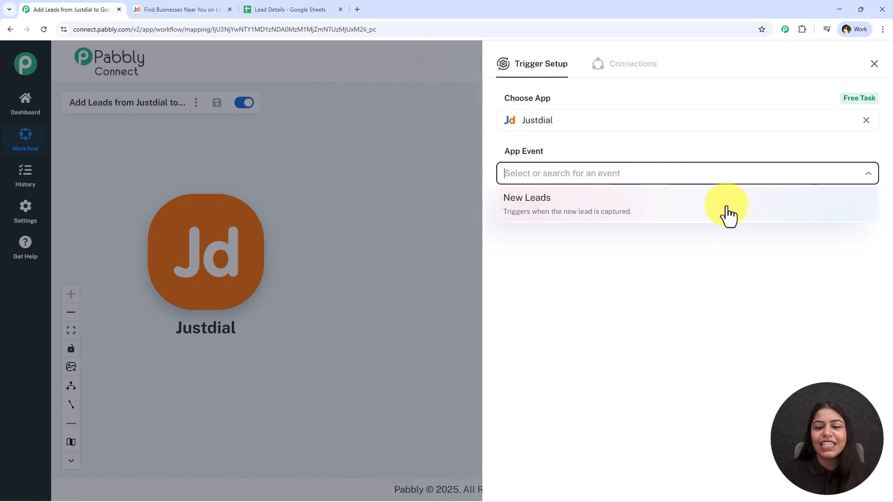
left_click(602, 210)
left_click(517, 210)
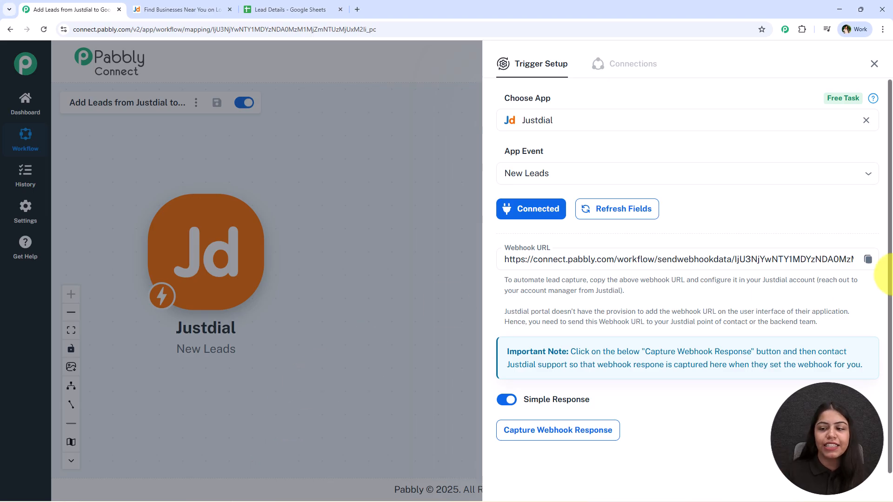
Capture the Justdial webhook response and review the received lead fields.
left_click(582, 431)
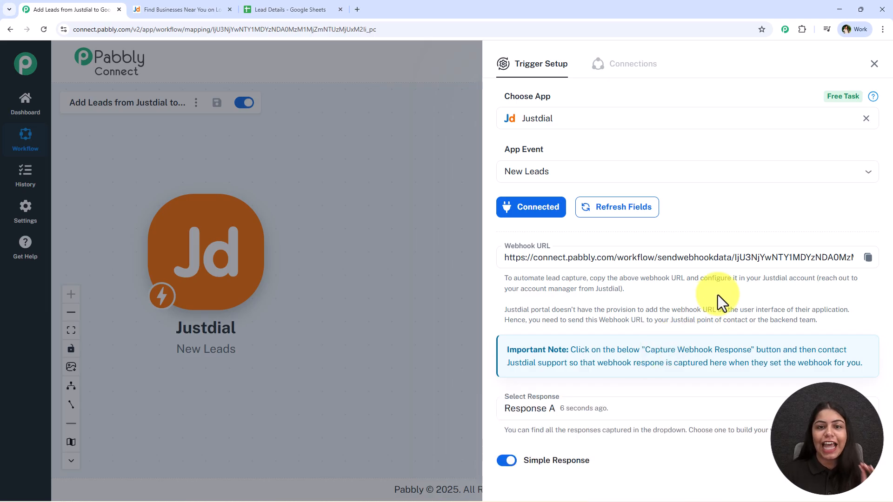
scroll(733, 299, "down", 7)
scroll(701, 348, "down", 1)
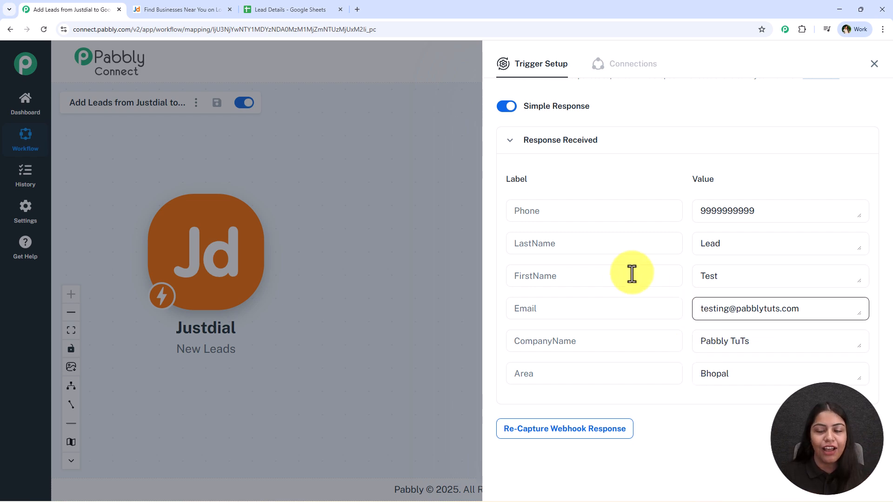
left_click(256, 8)
left_click(107, 9)
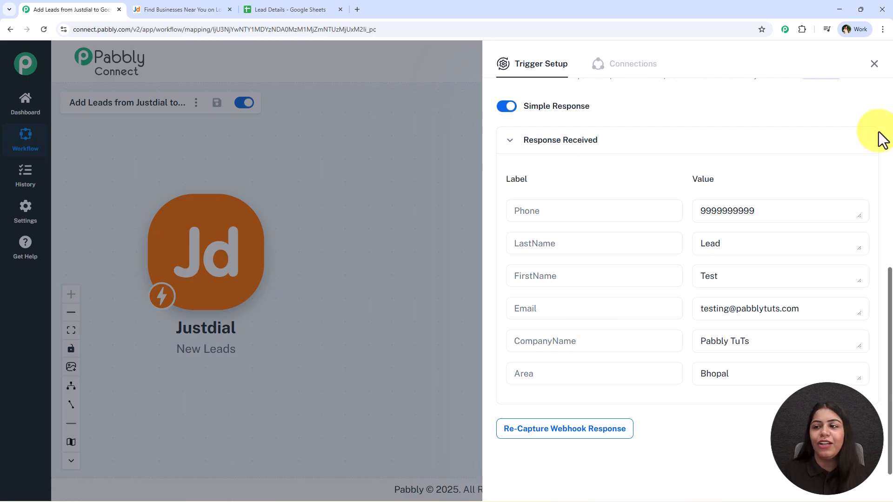
Close the trigger setup and add a Google Sheets action with the Add New Row event after the Justdial trigger.
left_click(873, 64)
mouse_move(233, 239)
left_click(275, 263)
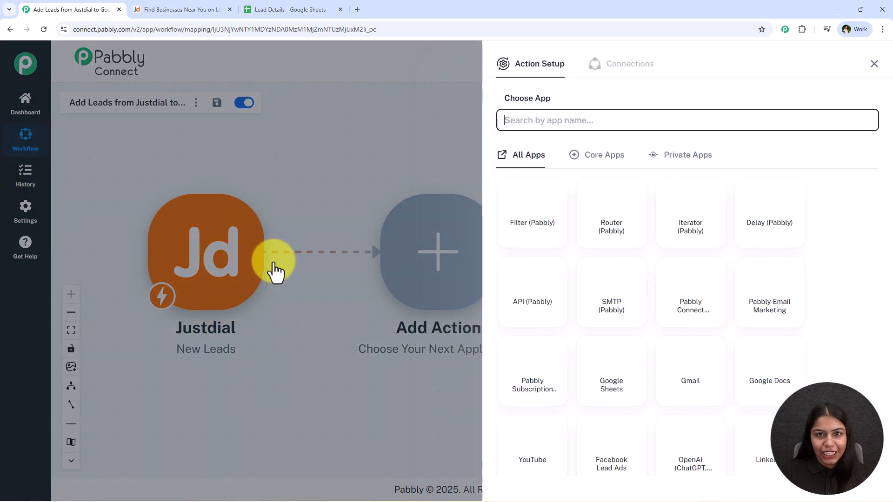
type("Sheets")
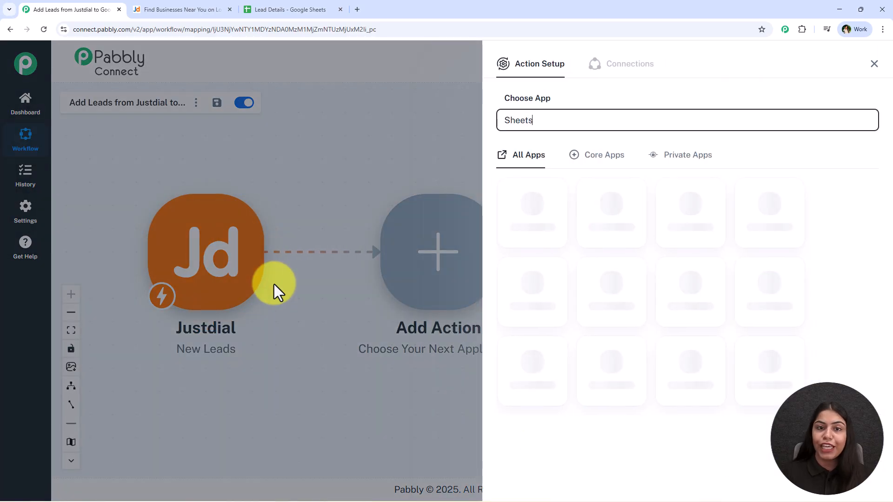
left_click(554, 197)
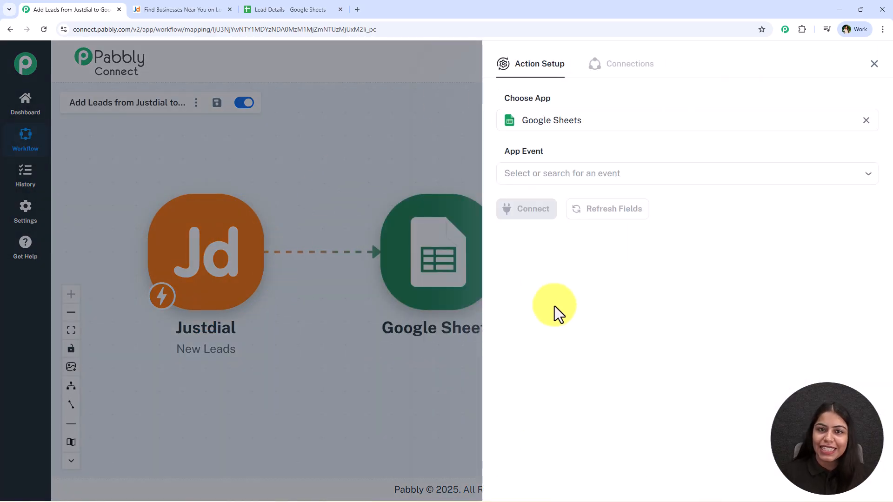
left_click(624, 173)
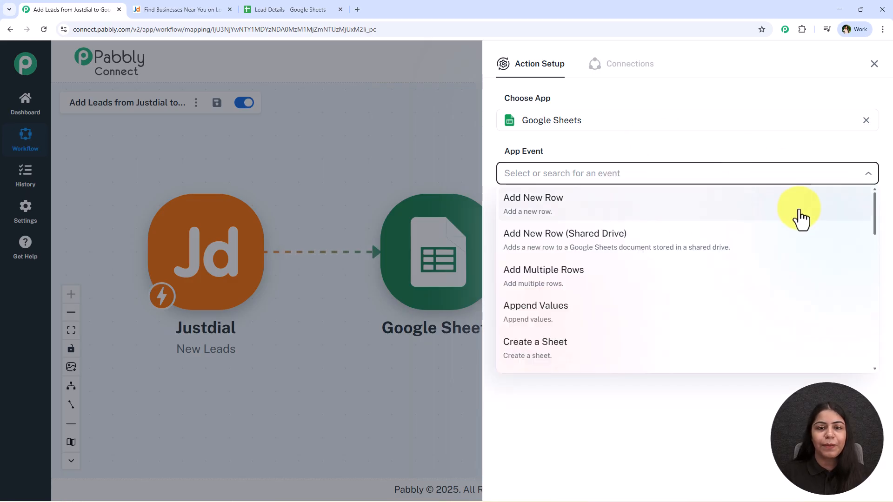
left_click(793, 212)
Start a new Google Sheets connection for the action and choose the Google account to sign in with.
left_click(528, 209)
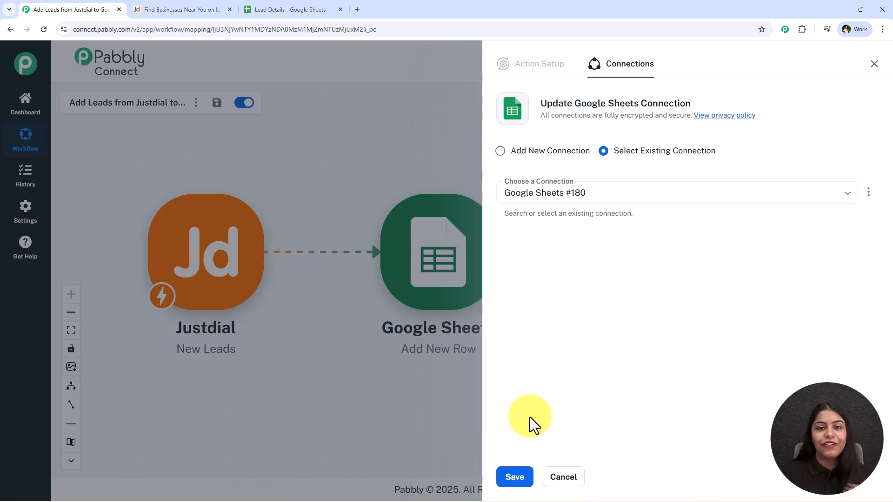
left_click(544, 152)
left_click(586, 263)
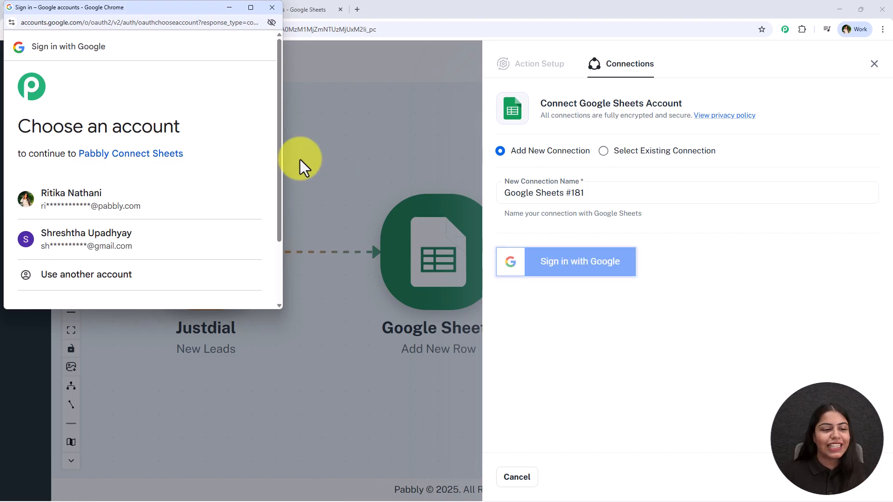
left_click(208, 195)
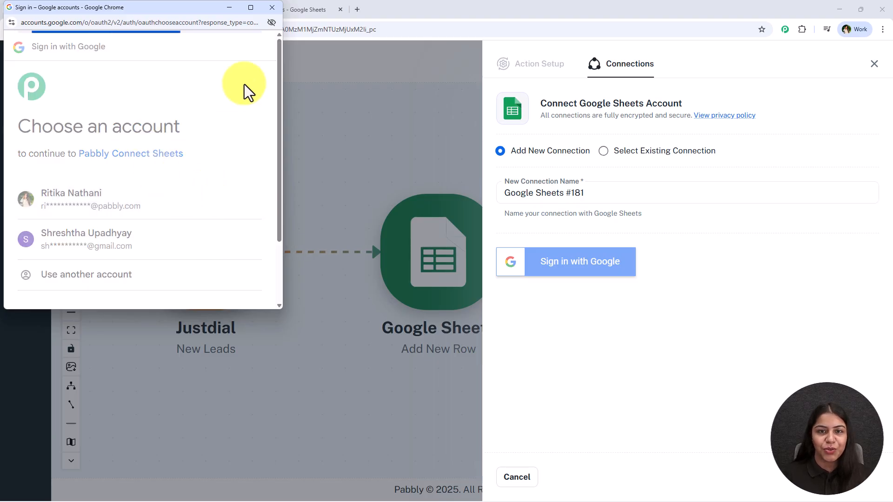
Review the Drive and Sheets permissions requested by Pabbly Connect Sheets and allow access.
scroll(104, 169, "down", 1)
scroll(103, 168, "down", 2)
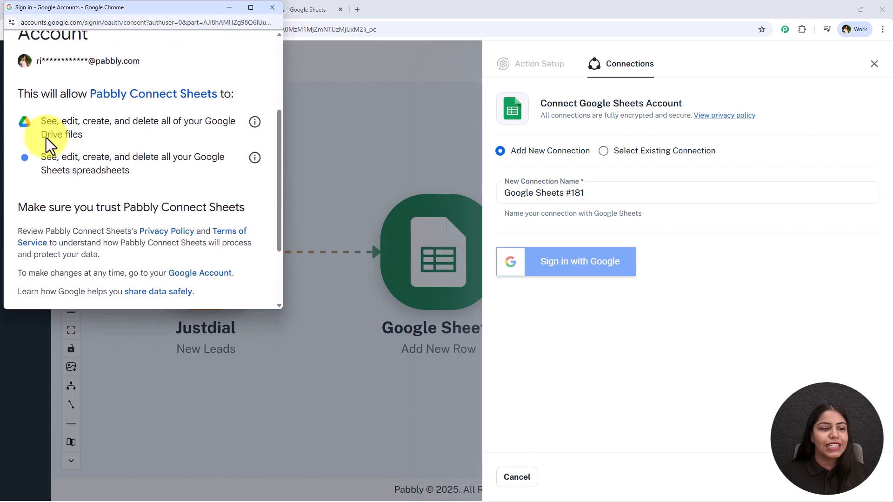
left_click_drag(42, 121, 95, 135)
left_click_drag(145, 170, 40, 157)
left_click(164, 126)
scroll(163, 130, "down", 2)
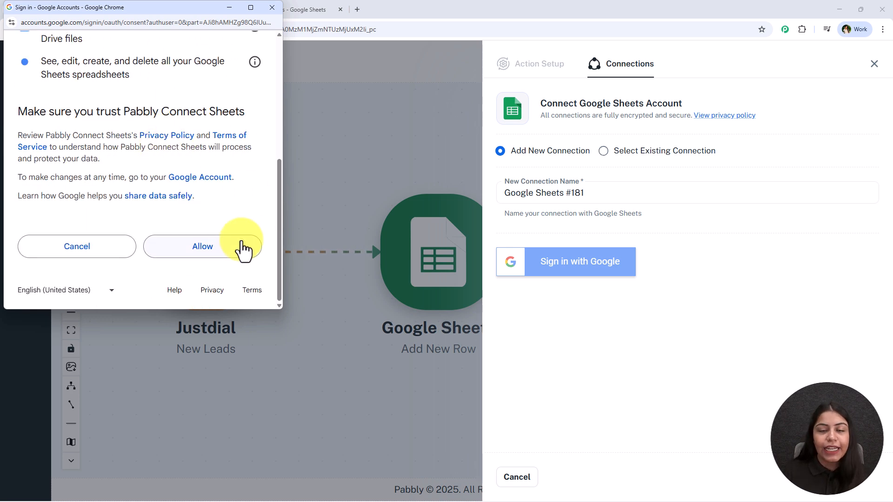
left_click(243, 250)
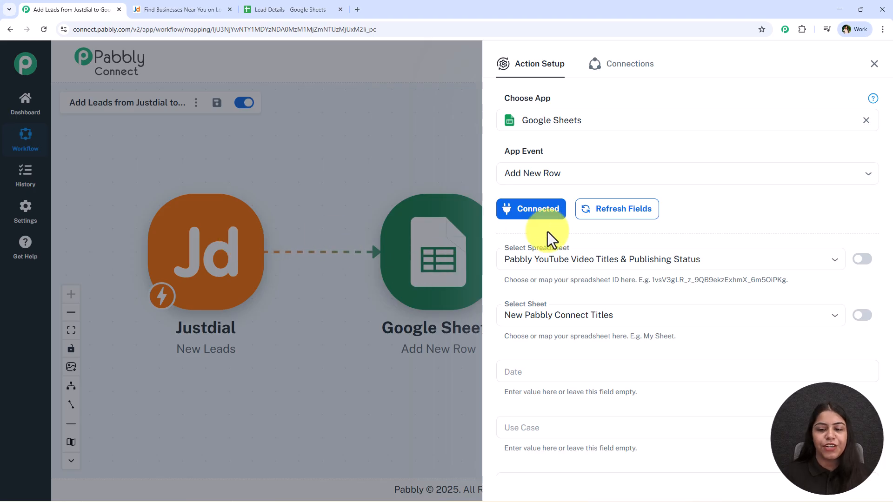
Check the target spreadsheet's name, and select the Lead Details spreadsheet and Sheet1 for the Add New Row action.
scroll(568, 231, "down", 2)
left_click(288, 9)
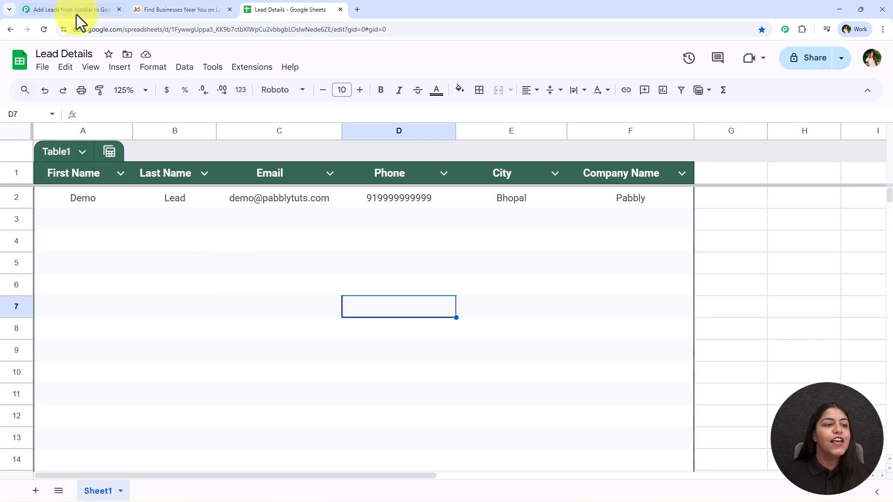
left_click(65, 54)
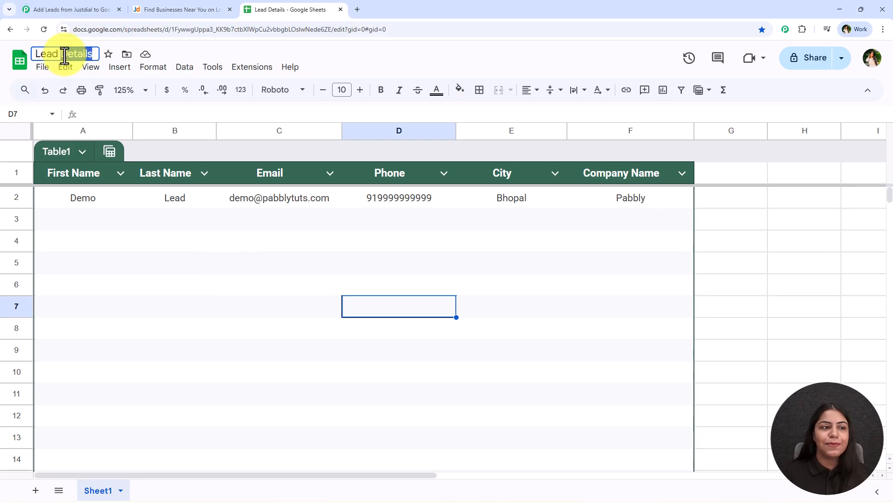
left_click(222, 272)
left_click(183, 10)
left_click(70, 9)
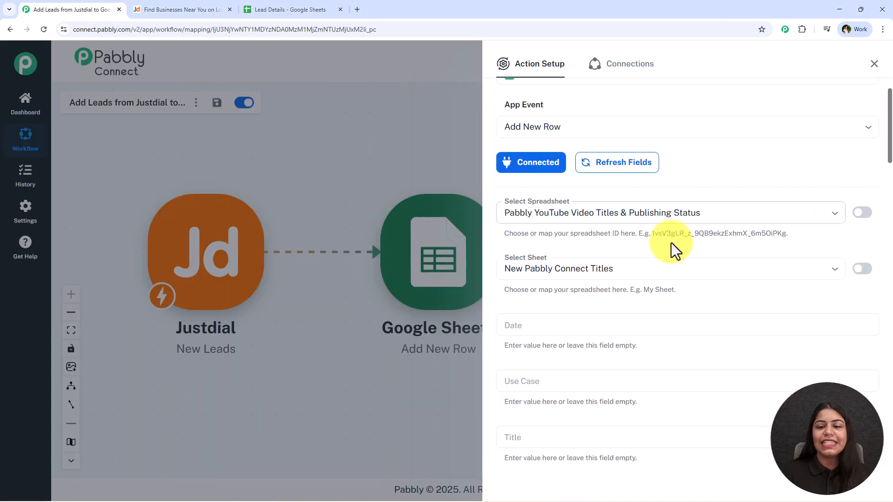
left_click(670, 212)
left_click(584, 258)
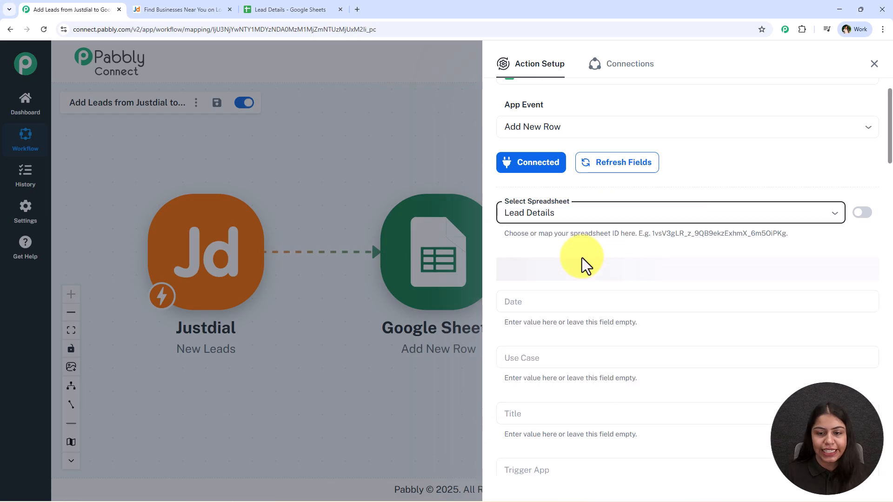
left_click(582, 267)
left_click(596, 292)
Compare the column headings in the Lead Details spreadsheet with the mapping fields of the Add New Row action.
left_click(285, 10)
left_click(187, 314)
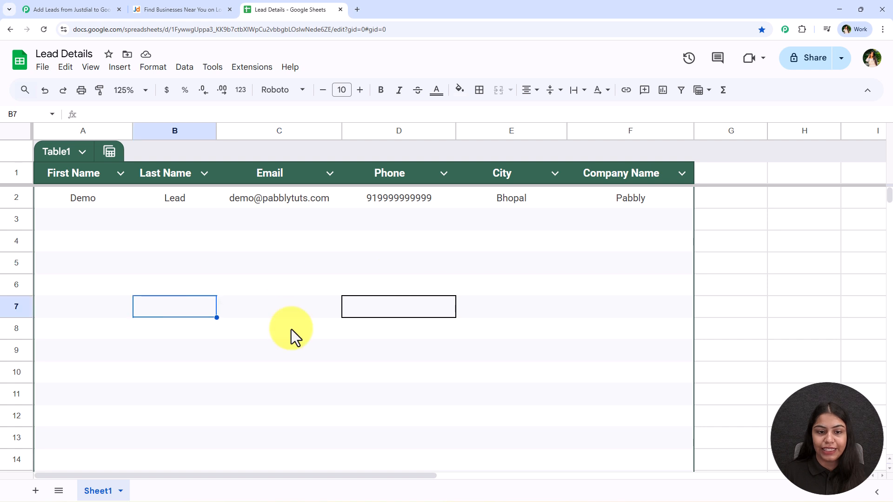
left_click(421, 303)
left_click(107, 10)
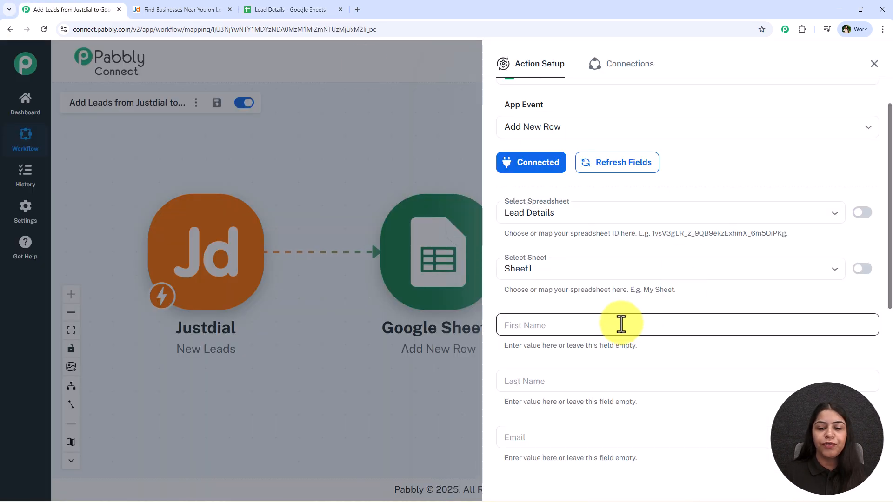
scroll(621, 317, "down", 2)
scroll(624, 309, "down", 1)
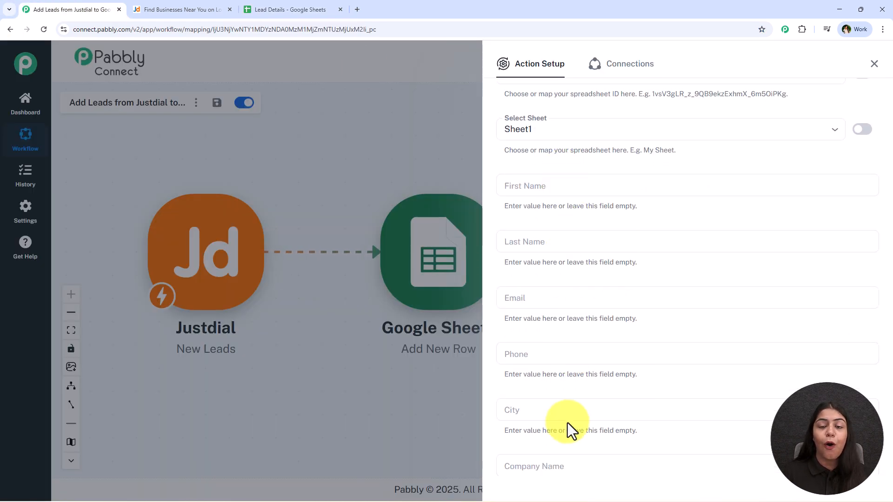
scroll(568, 428, "down", 1)
scroll(568, 423, "up", 2)
left_click(568, 233)
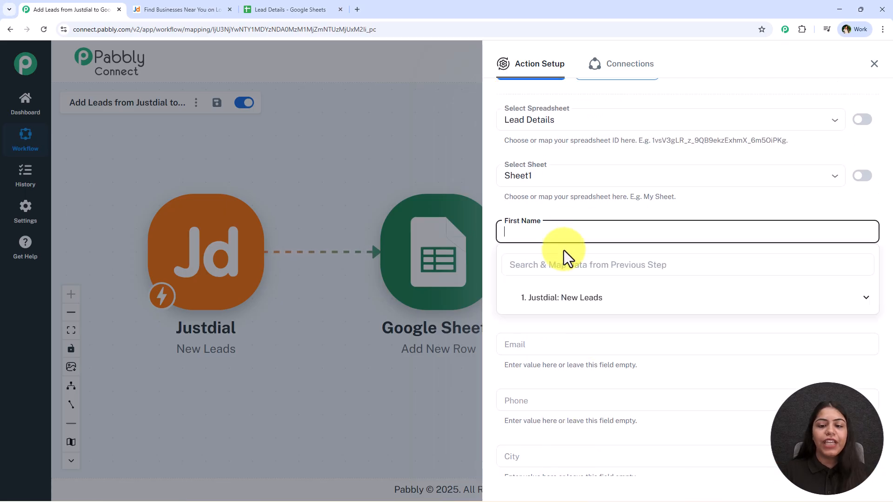
type("Test")
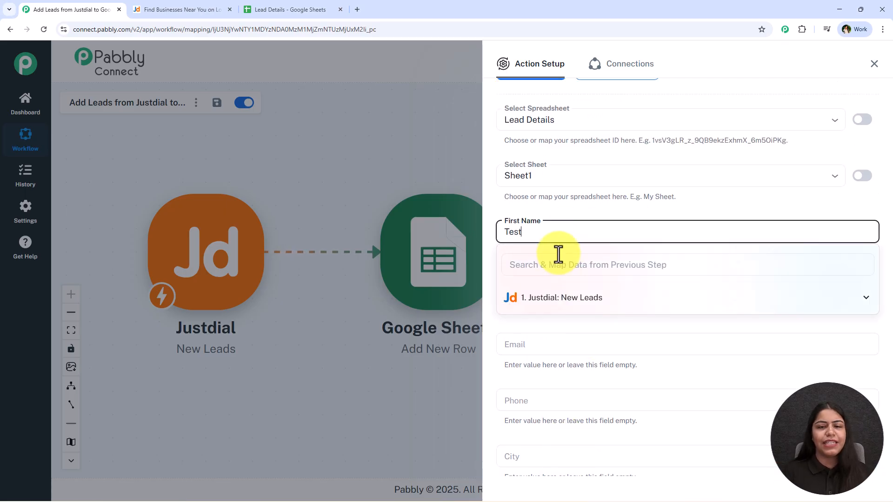
key("ctrl+a")
key("BackSpace")
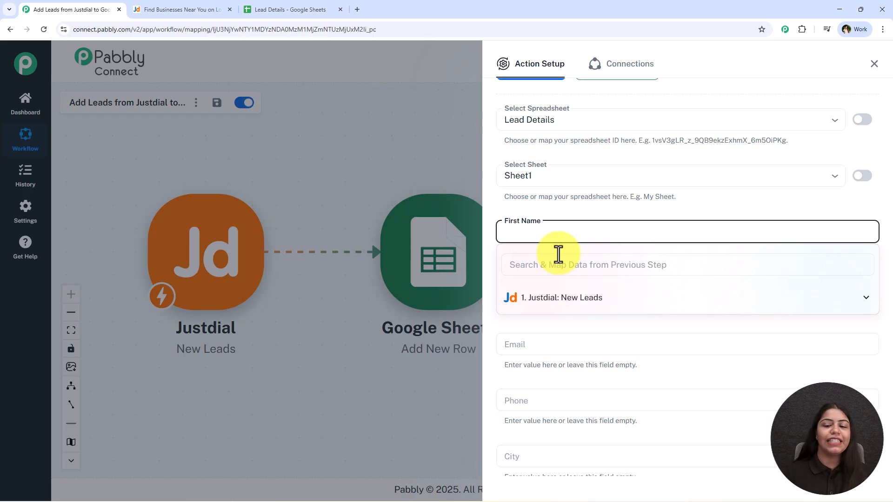
Map the First Name and Last Name fields to the FirstName and LastName values of the Justdial lead.
left_click(579, 302)
left_click(557, 367)
left_click(581, 207)
scroll(574, 275, "down", 1)
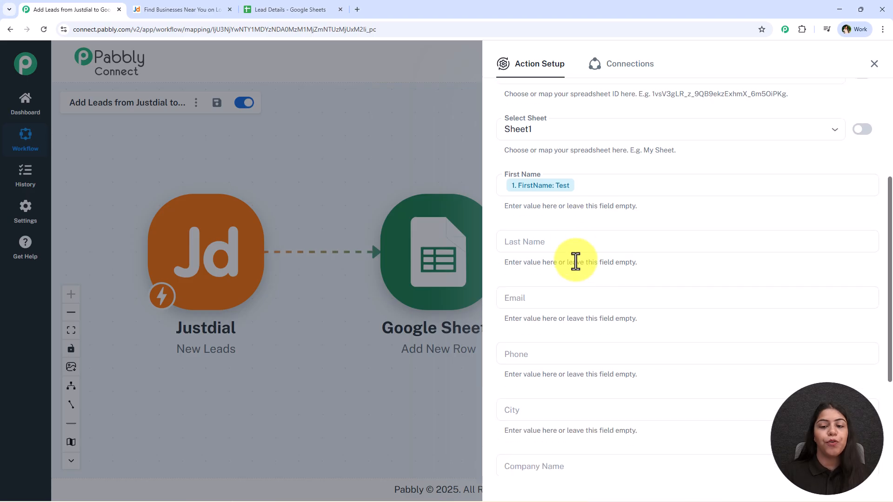
left_click(576, 243)
left_click(583, 307)
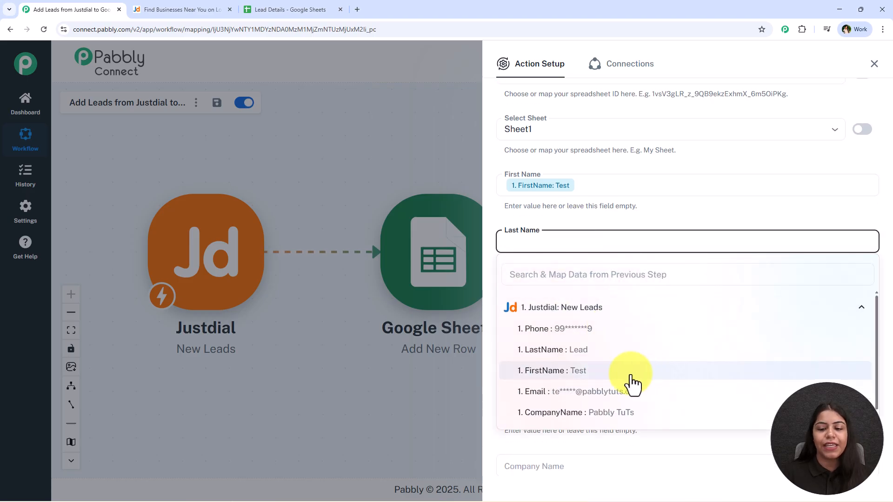
left_click(612, 353)
left_click(594, 232)
Map the Email and Phone fields to the Email and Phone values of the Justdial lead.
scroll(572, 223, "down", 2)
left_click(554, 209)
left_click(582, 274)
left_click(625, 354)
left_click(555, 189)
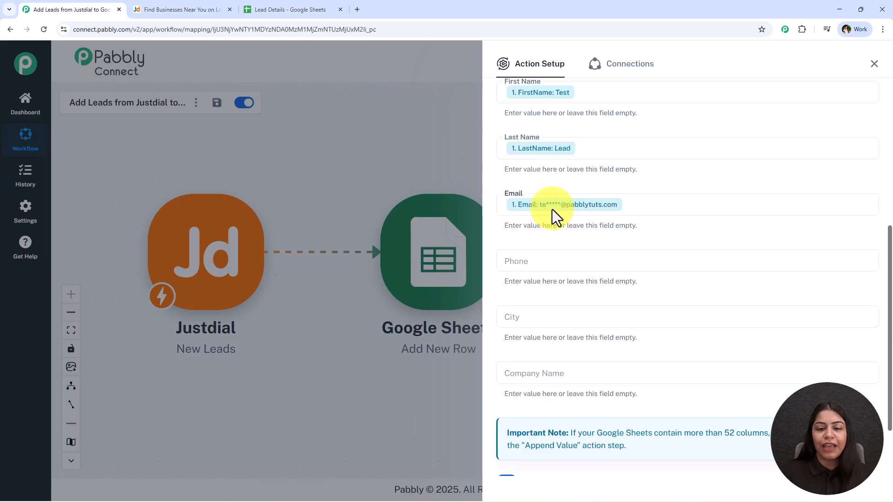
left_click(540, 265)
left_click(583, 326)
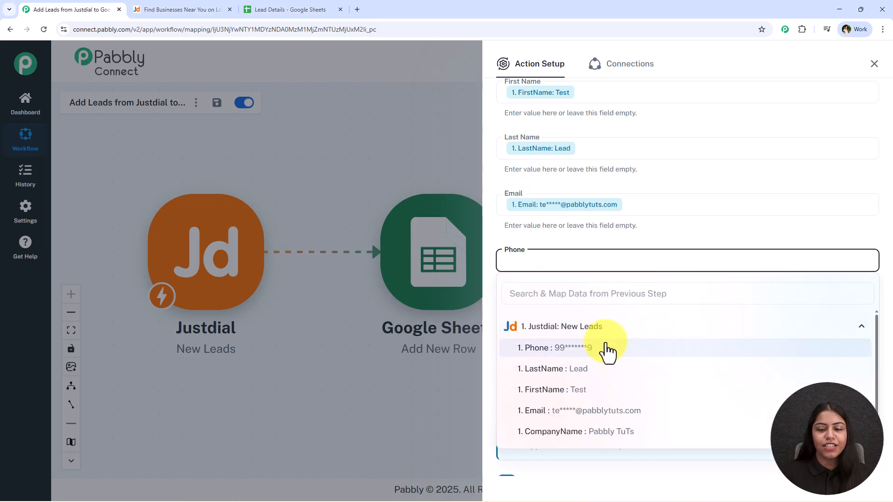
left_click(607, 353)
left_click(584, 246)
Map the City field to the Justdial lead's Area value and the Company Name field to its CompanyName value.
left_click(566, 321)
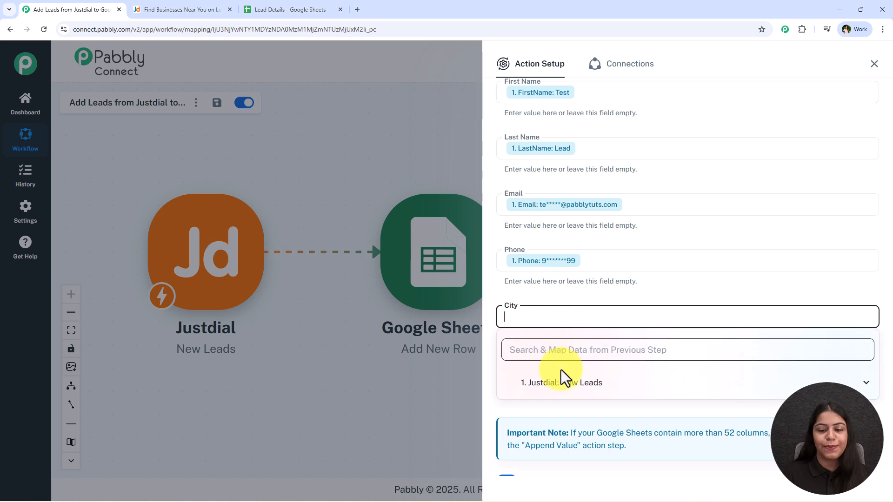
left_click(564, 380)
scroll(614, 332, "down", 2)
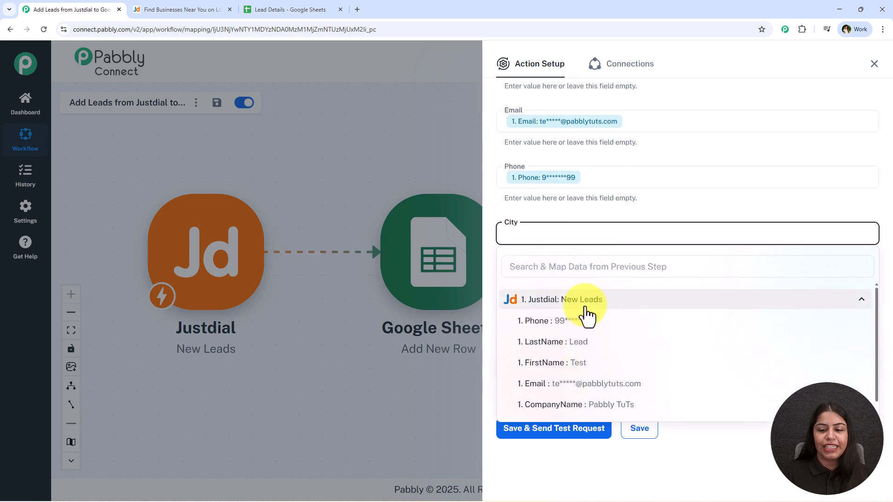
scroll(592, 394, "down", 1)
left_click(581, 408)
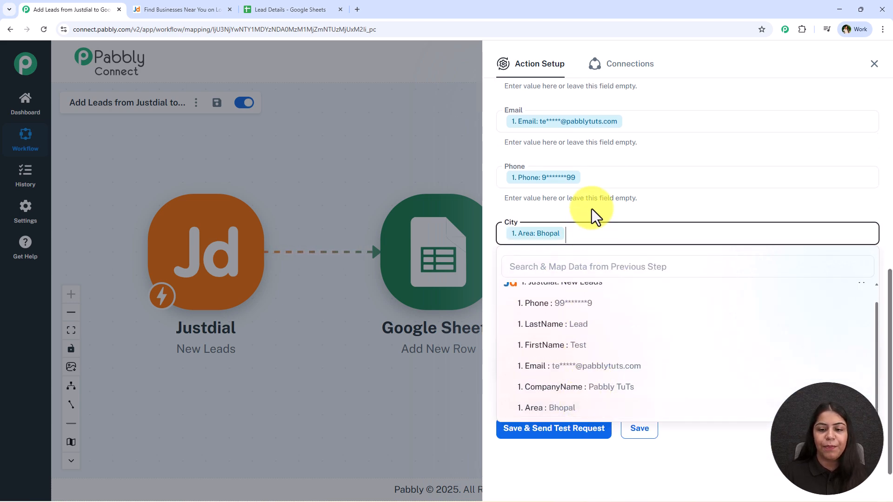
left_click(590, 217)
left_click(564, 287)
left_click(609, 363)
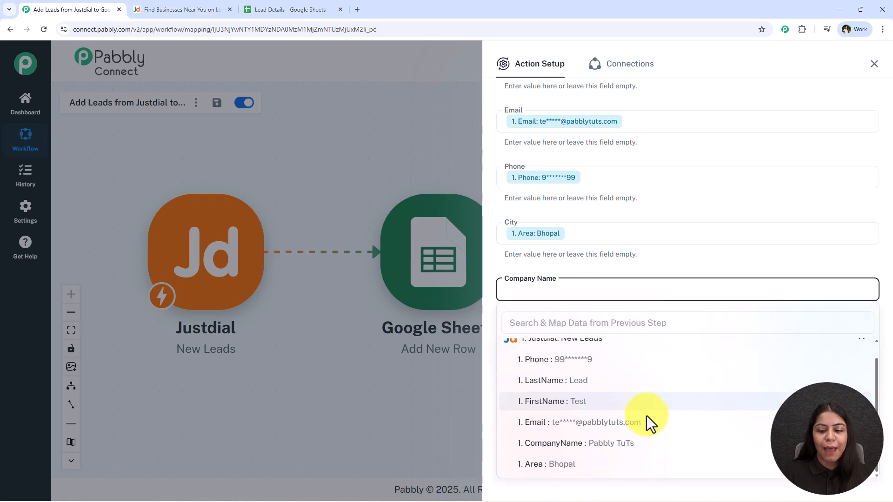
left_click(623, 443)
Save the Add New Row action with a test request, review the received response and close the action setup.
left_click(559, 435)
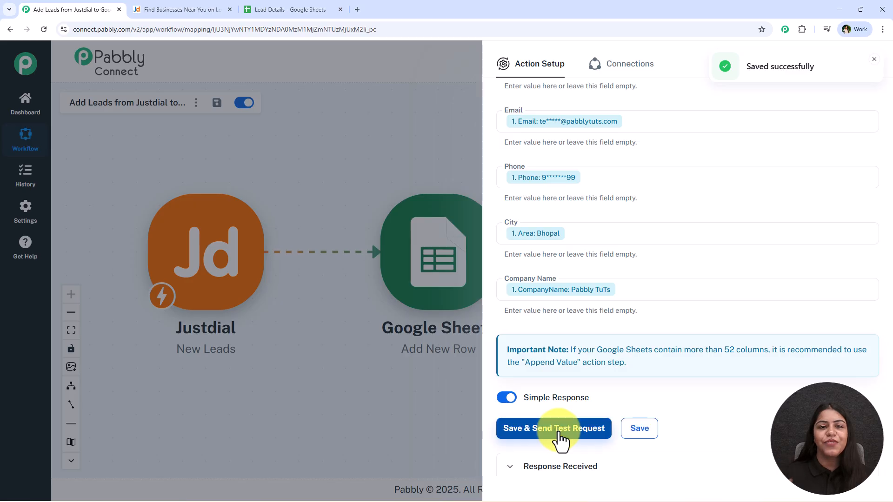
scroll(608, 349, "down", 6)
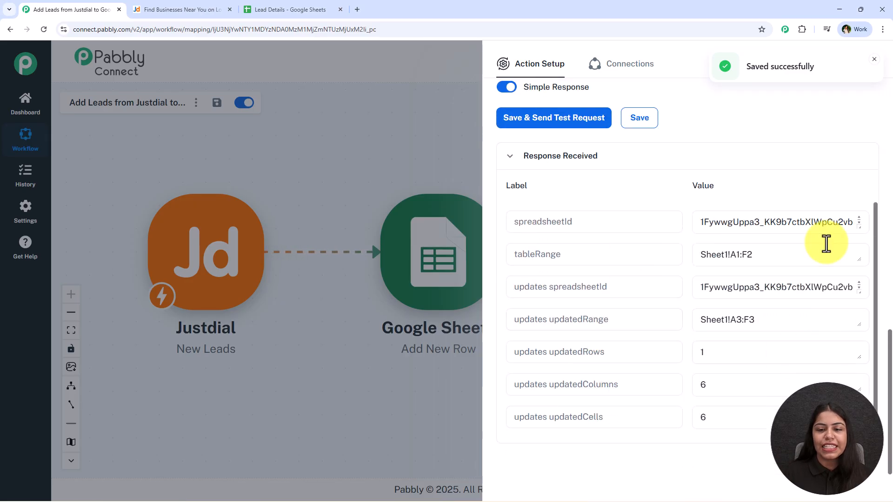
left_click(874, 63)
Reposition the Google Sheets and Justdial nodes on the workflow canvas.
left_click_drag(542, 188, 684, 223)
left_click_drag(364, 288, 293, 233)
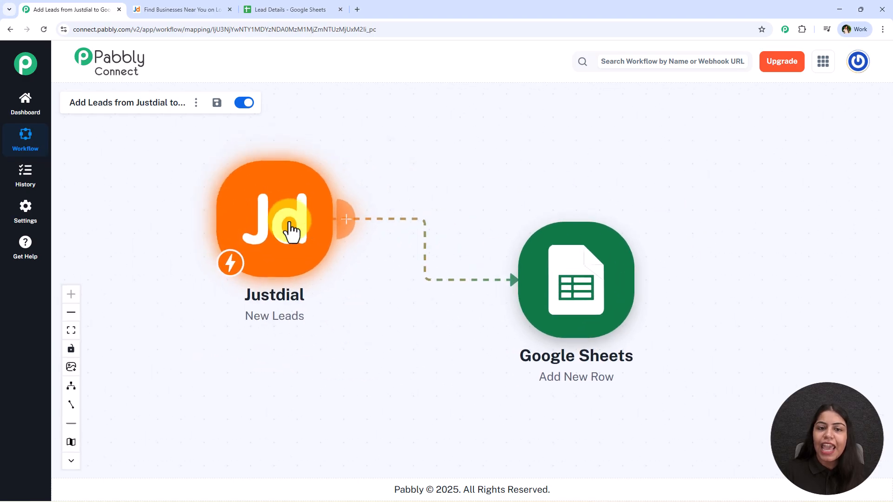
Switch to the Lead Details spreadsheet and compare its newest row with the lead data captured by the Justdial trigger in Pabbly Connect.
left_click(283, 5)
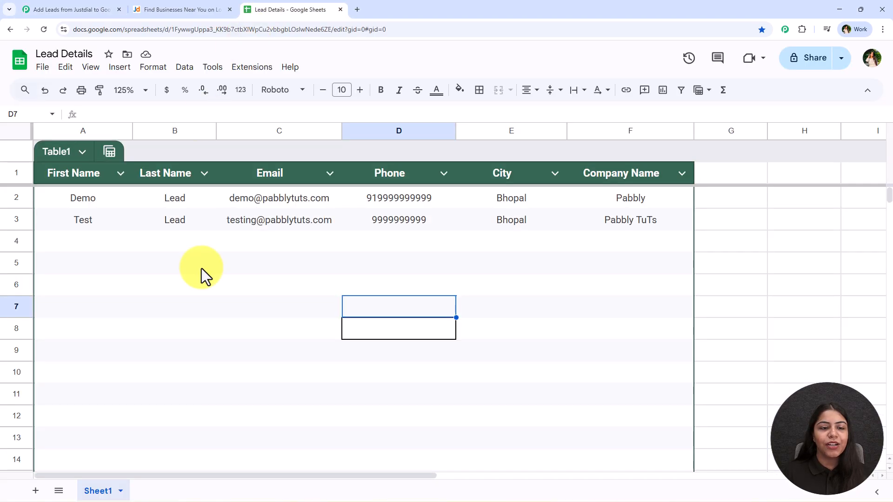
key("Down")
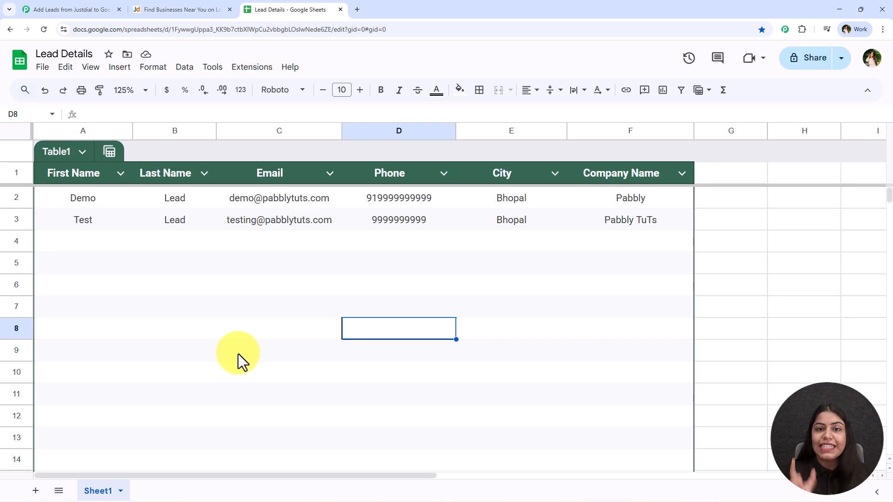
left_click(102, 9)
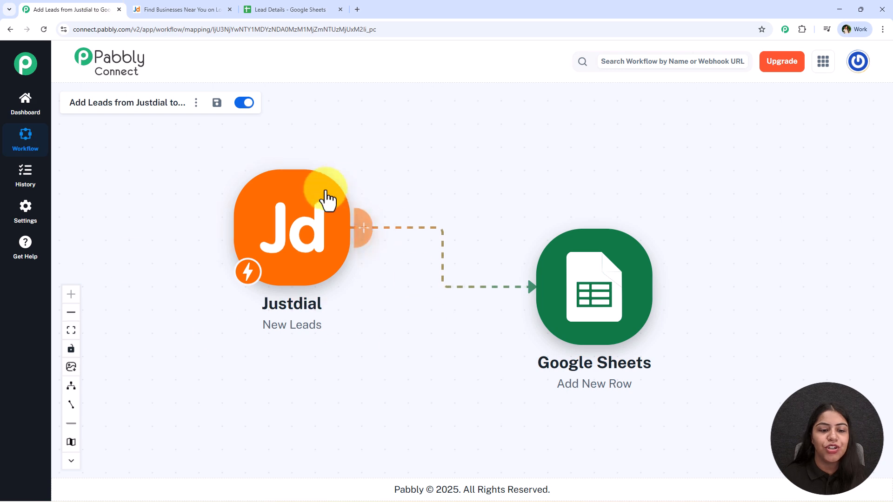
left_click(309, 223)
scroll(617, 249, "down", 2)
left_click(568, 393)
scroll(675, 257, "down", 1)
scroll(675, 257, "down", 4)
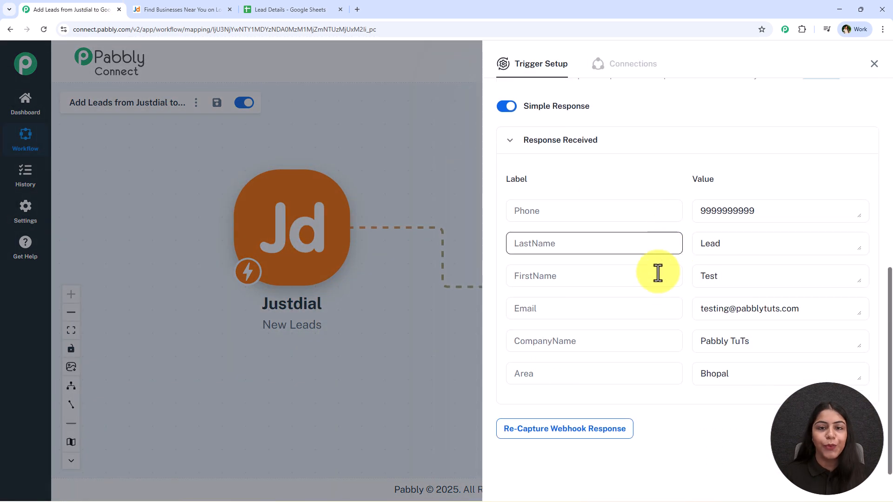
left_click(873, 64)
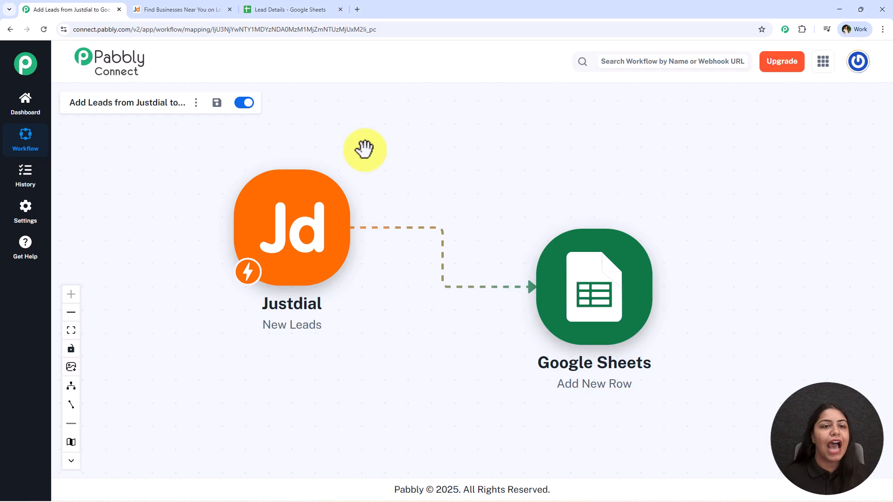
left_click(288, 9)
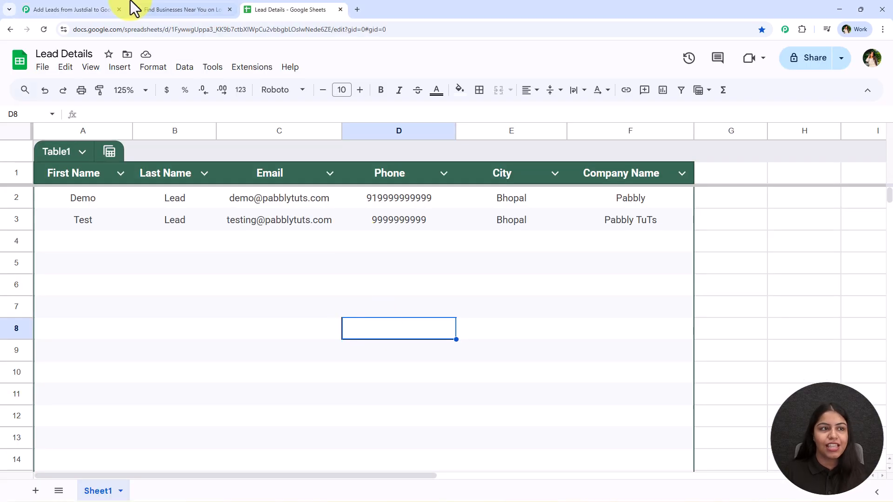
left_click(112, 9)
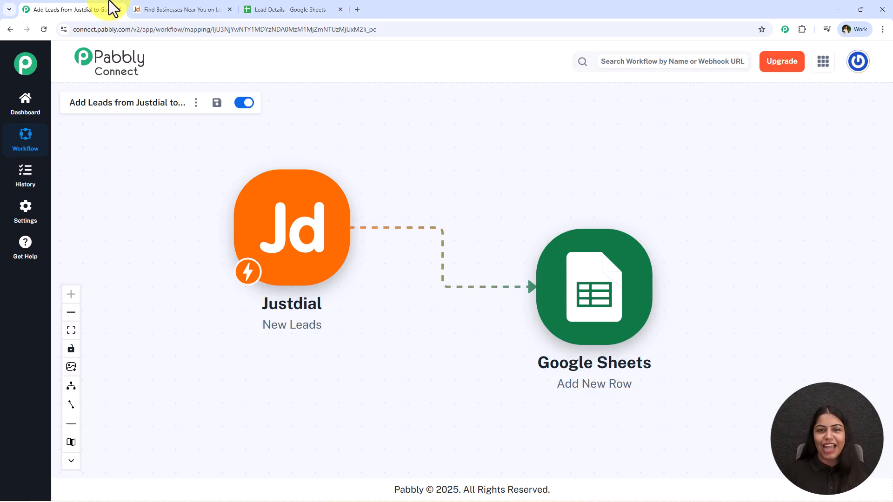